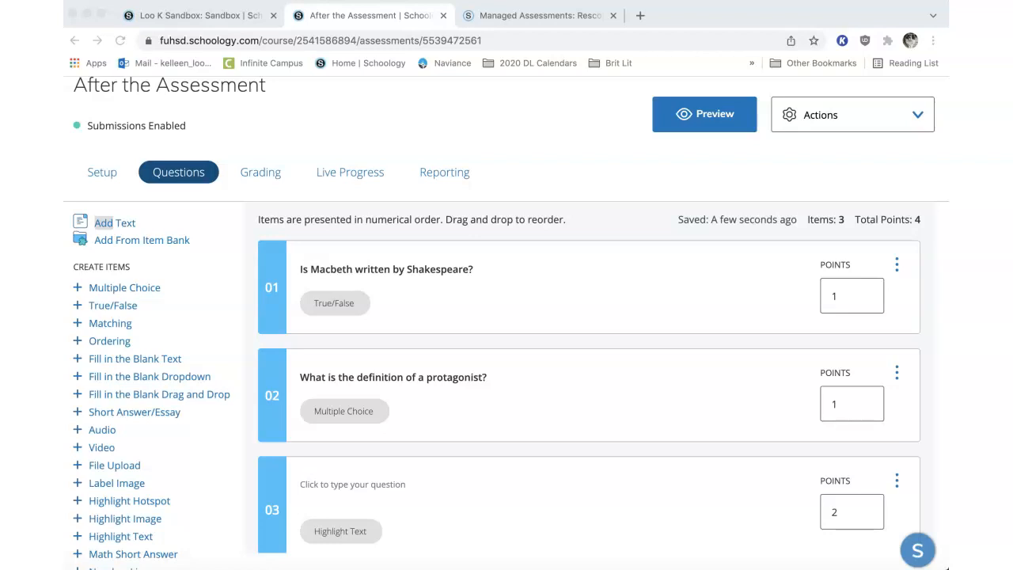
# Review the question types eligible for rescoring in the Managed Assessments help article, and return to the After the Assessment questions
pyautogui.click(523, 16)
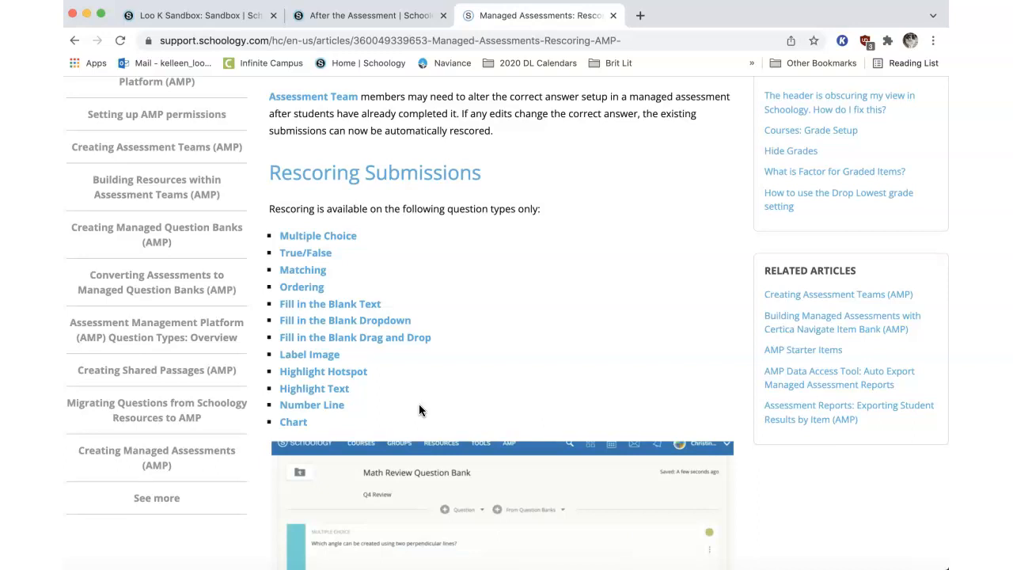
pyautogui.click(373, 15)
pyautogui.scroll(2, 340, 166)
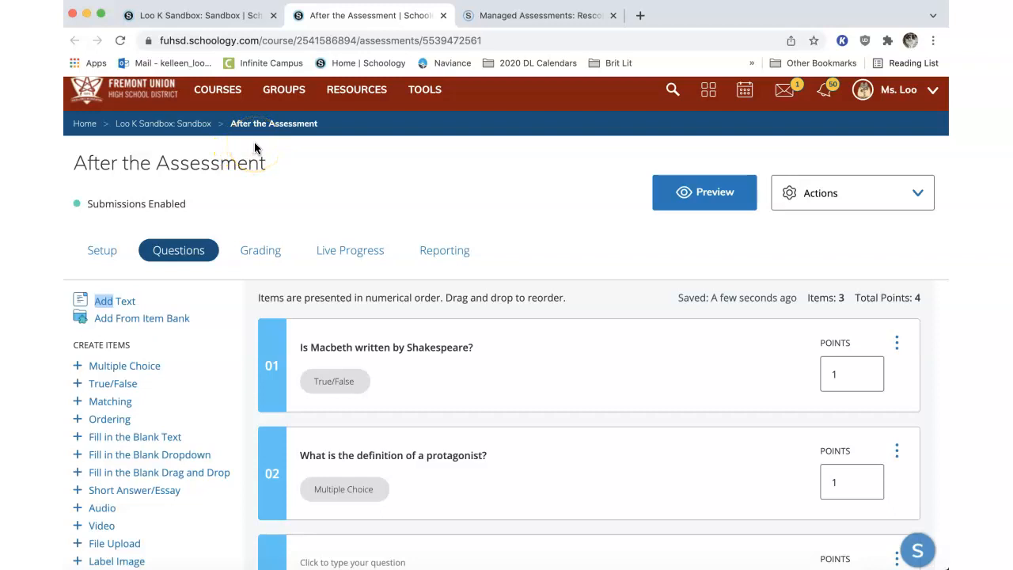
# In the protagonist definition question, change the correct answer to "The main character"
pyautogui.scroll(-3, 323, 175)
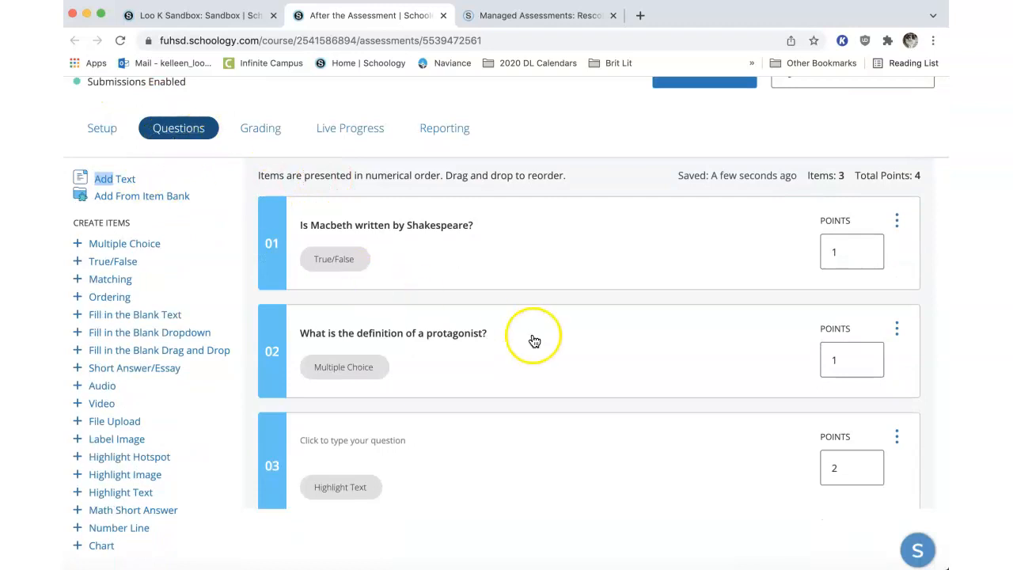
pyautogui.scroll(-1, 611, 335)
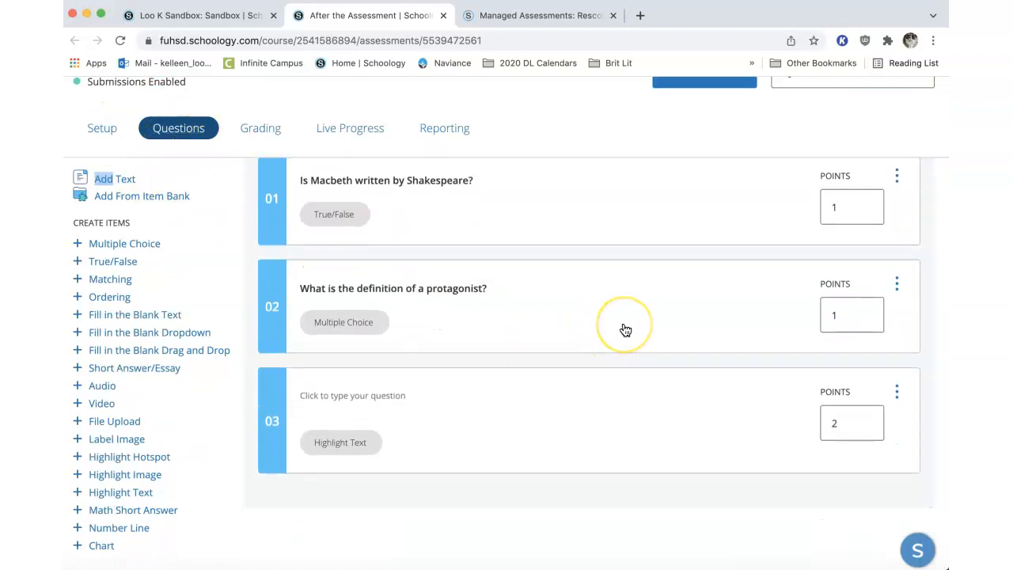
pyautogui.click(625, 330)
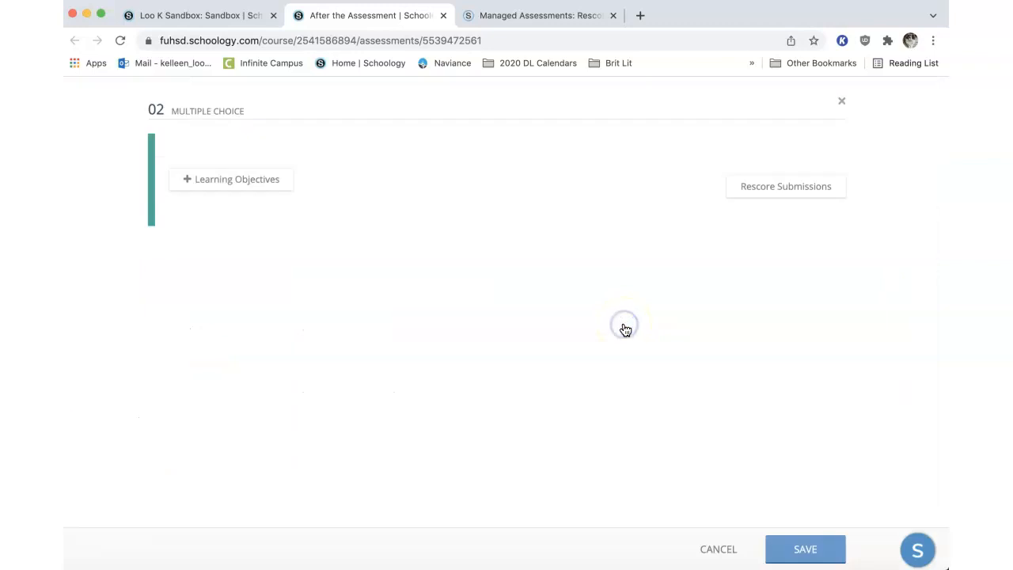
pyautogui.scroll(-4, 626, 329)
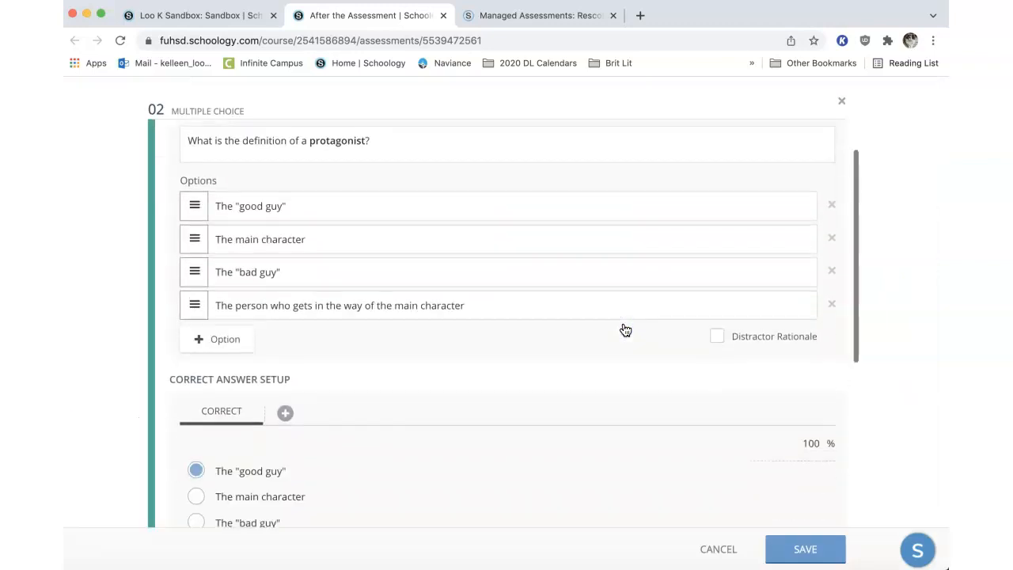
pyautogui.scroll(-1, 626, 330)
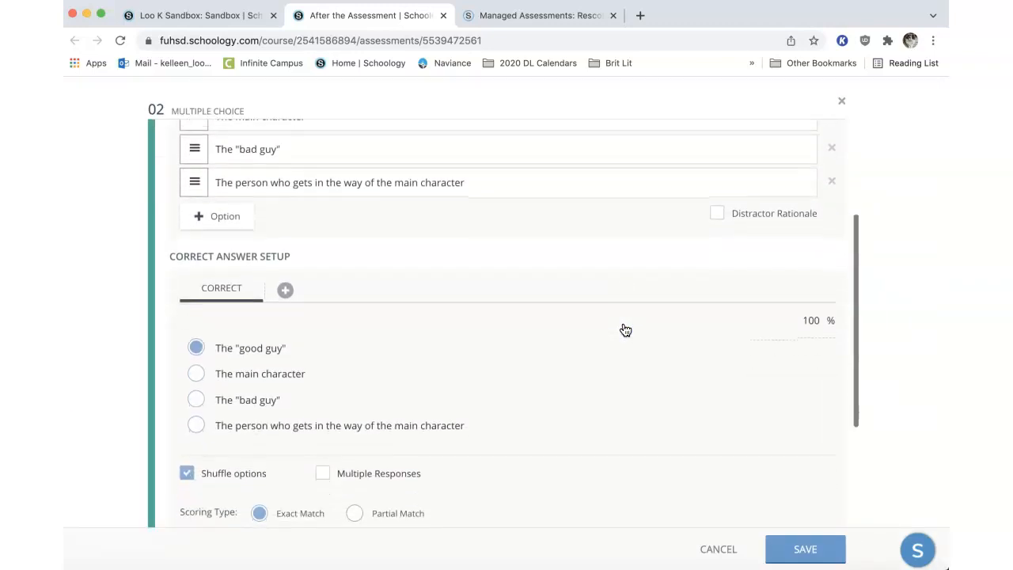
pyautogui.click(265, 380)
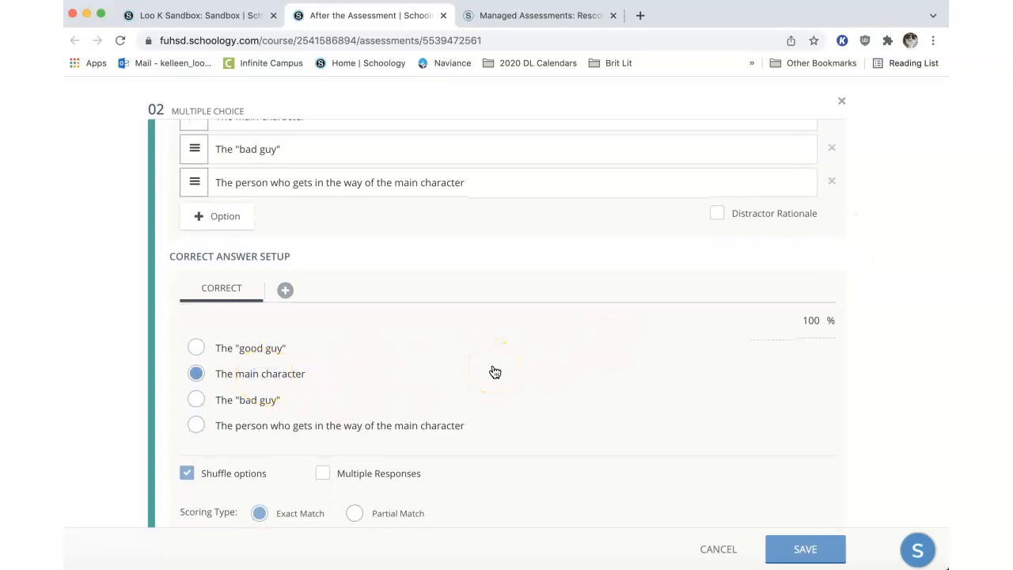
# Save the edited multiple-choice question, rescore the existing submissions, and dismiss the rescoring notice
pyautogui.scroll(2, 495, 372)
pyautogui.scroll(2, 495, 372)
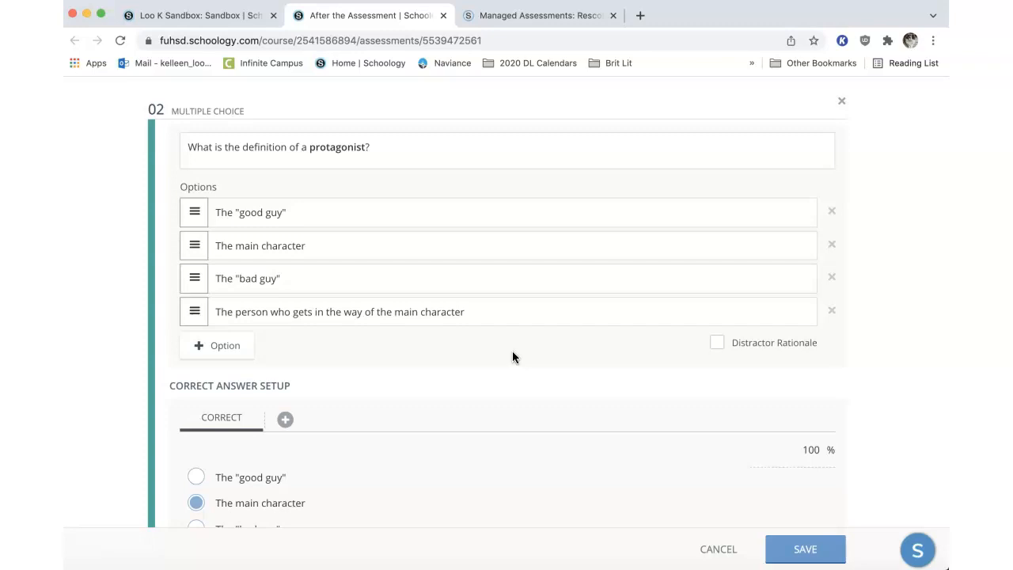
pyautogui.scroll(-4, 512, 352)
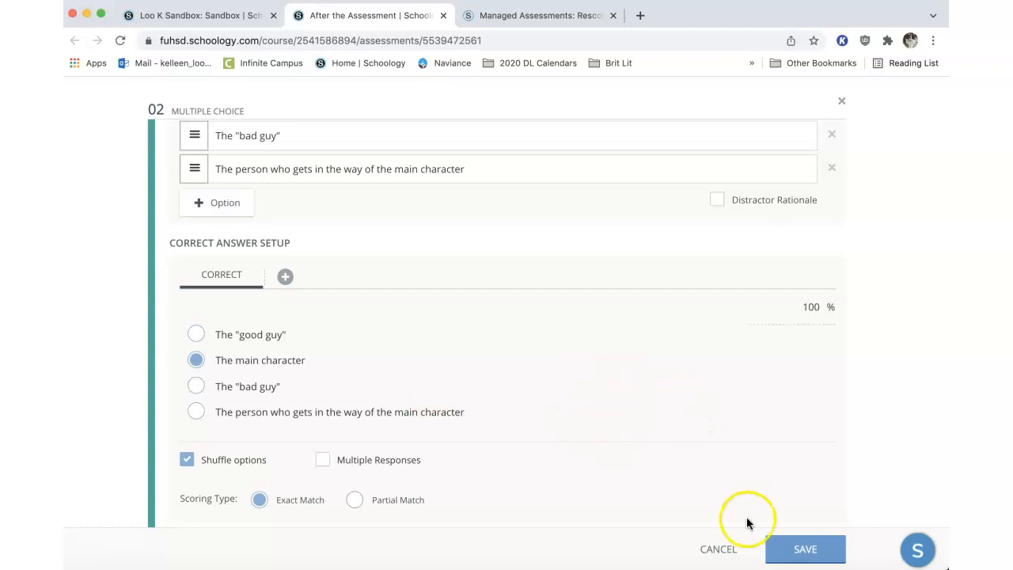
pyautogui.click(802, 549)
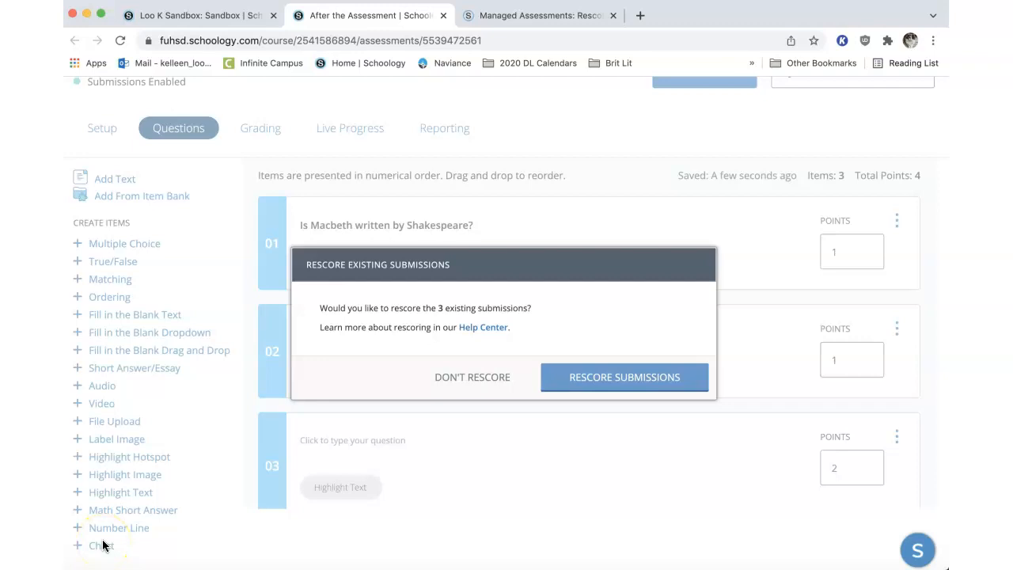
pyautogui.click(656, 381)
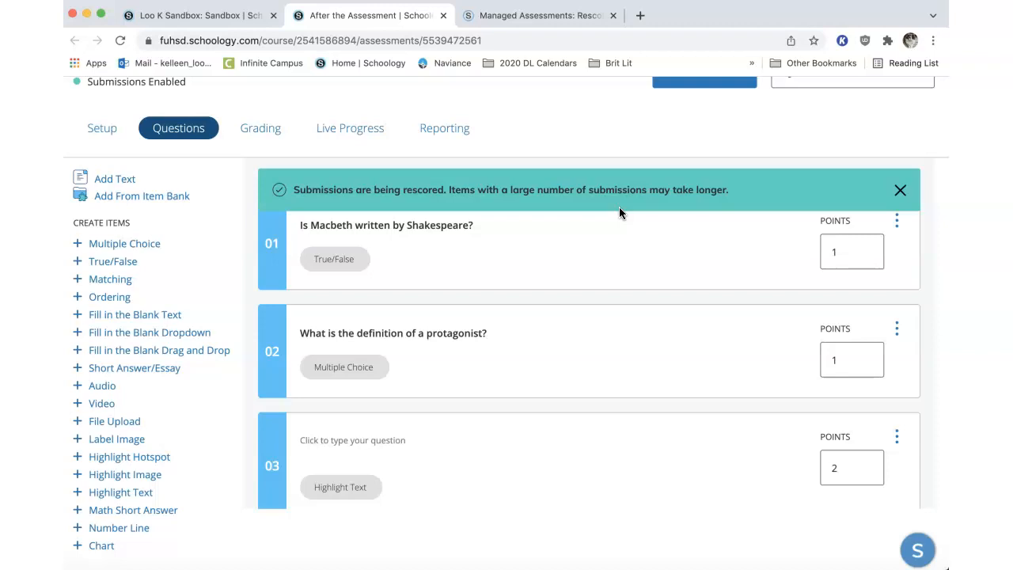
pyautogui.click(553, 239)
pyautogui.click(900, 190)
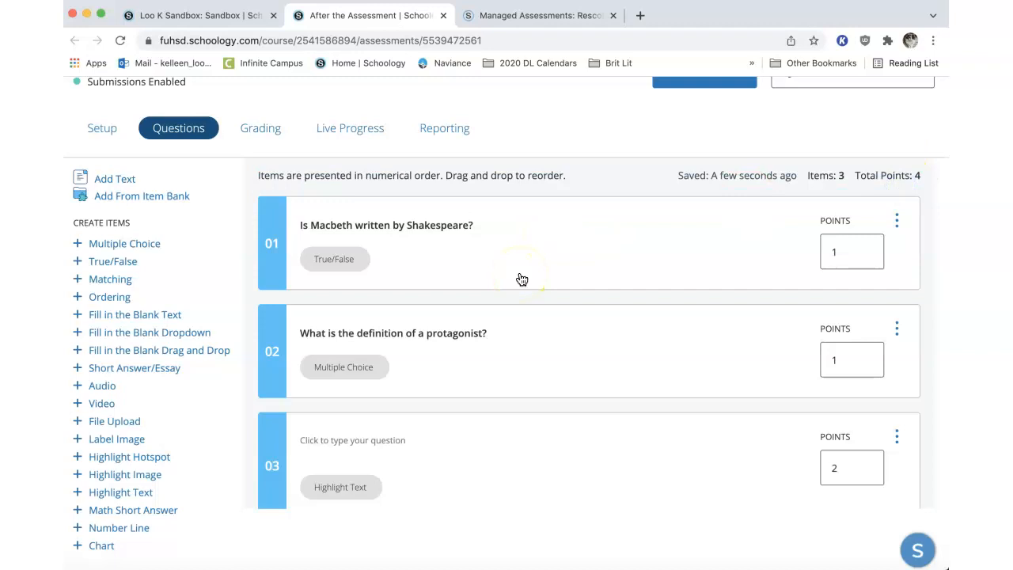
# Set the points for question 02, the protagonist definition question, to 0
pyautogui.click(612, 349)
pyautogui.click(841, 360)
pyautogui.click(837, 360)
pyautogui.write('0')
pyautogui.click(720, 418)
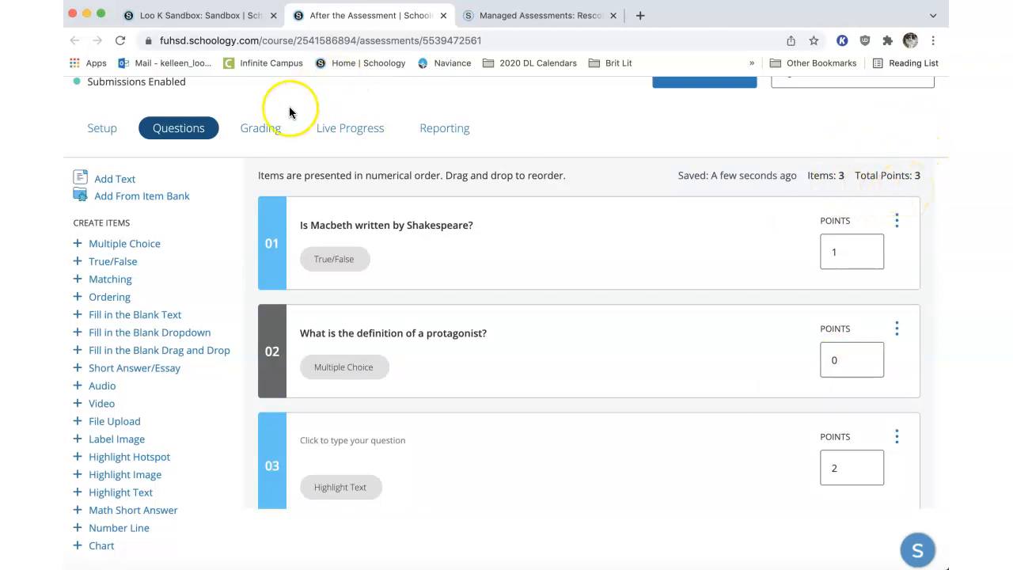
# Examine the students' gradebook points in the assessment's grading view
pyautogui.click(264, 129)
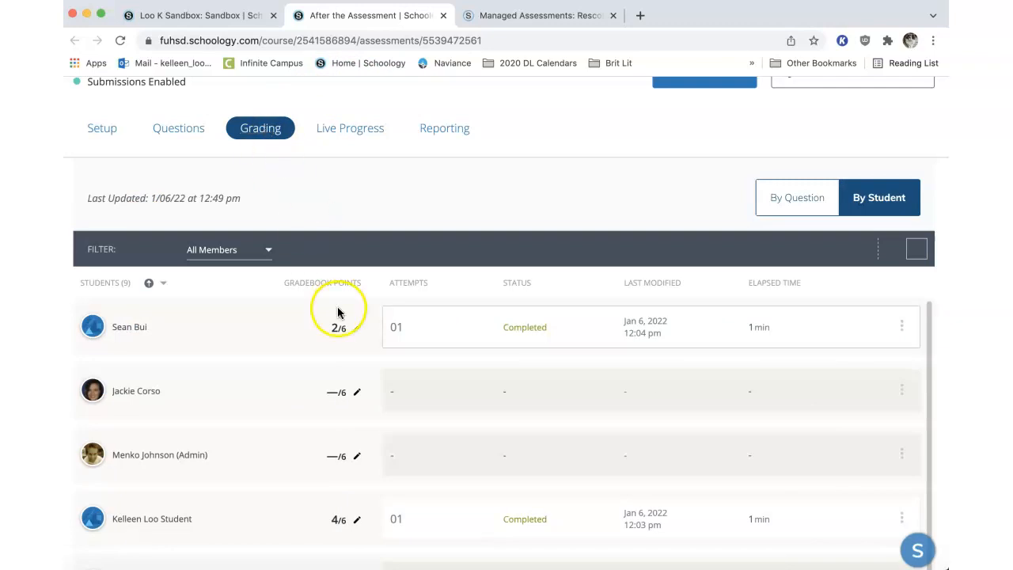
pyautogui.scroll(-2, 339, 387)
pyautogui.scroll(4, 338, 387)
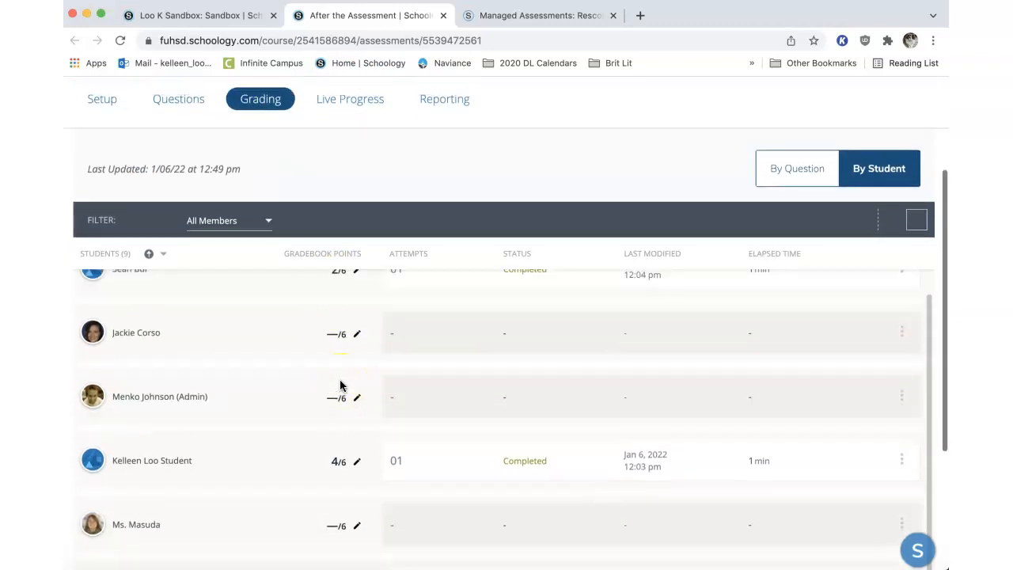
pyautogui.scroll(-3, 374, 260)
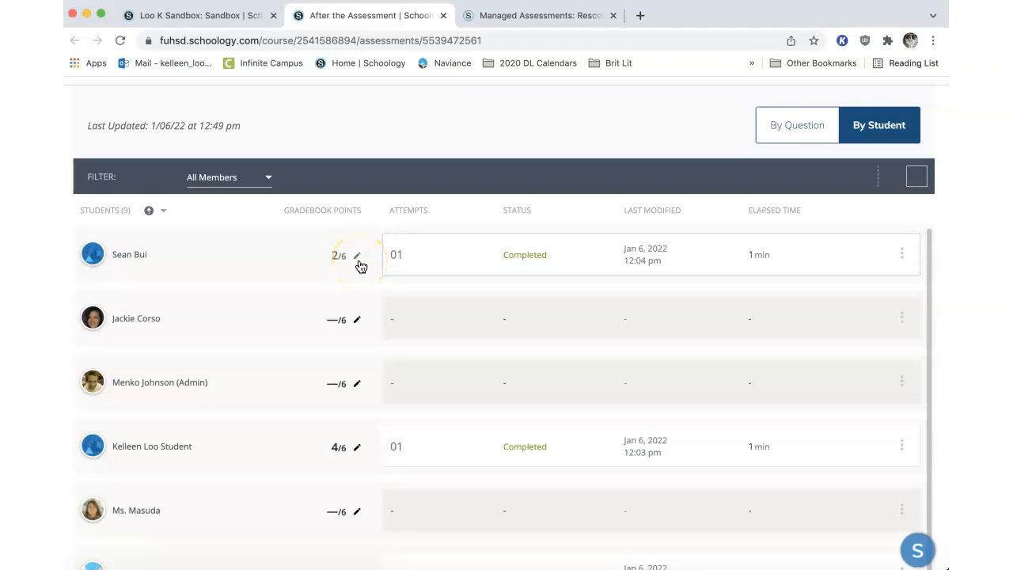
pyautogui.scroll(1, 310, 168)
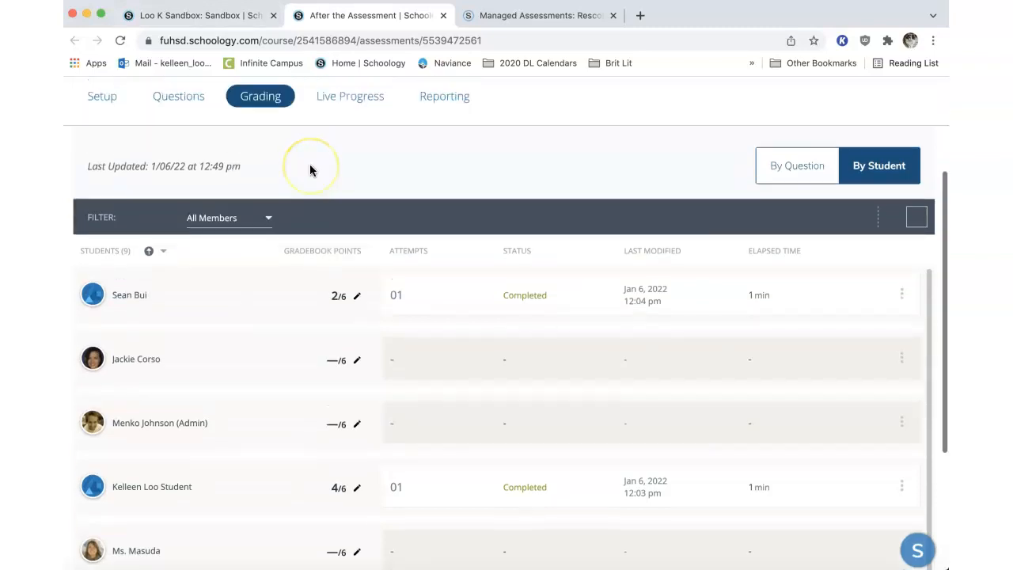
# From the course materials, edit the After the Assessment settings to set its total to 3 points, and save
pyautogui.click(186, 16)
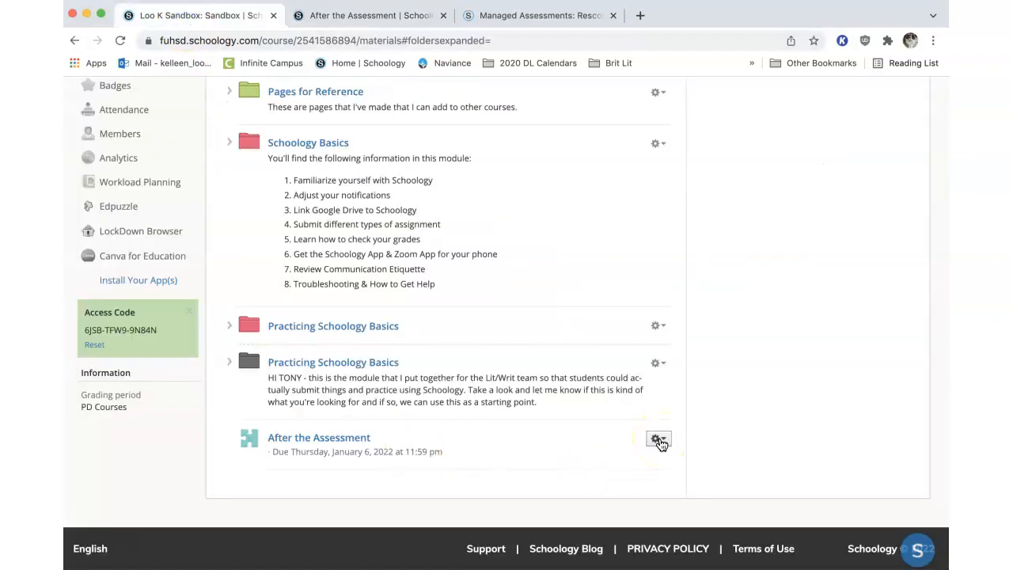
pyautogui.click(660, 441)
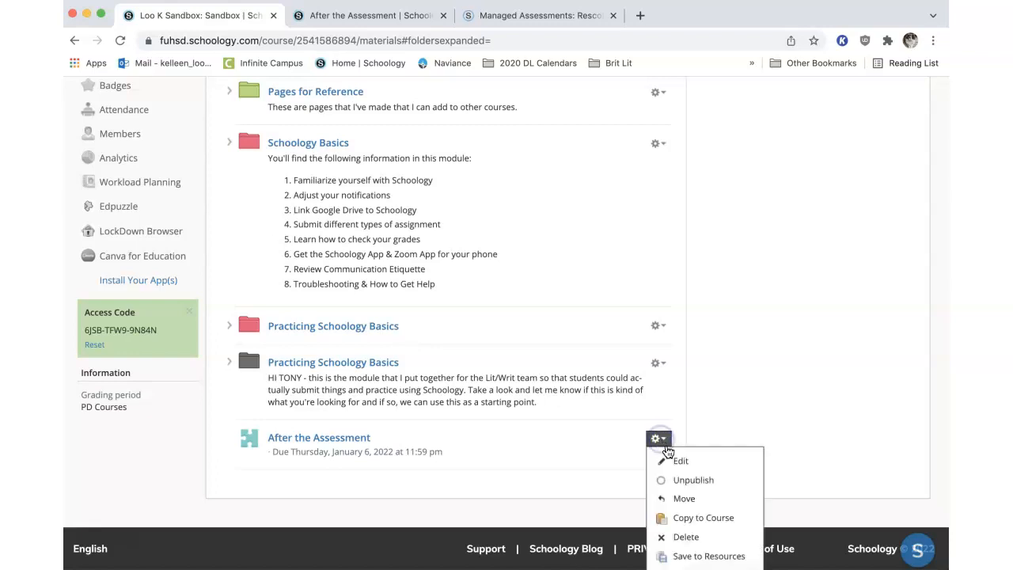
pyautogui.click(672, 457)
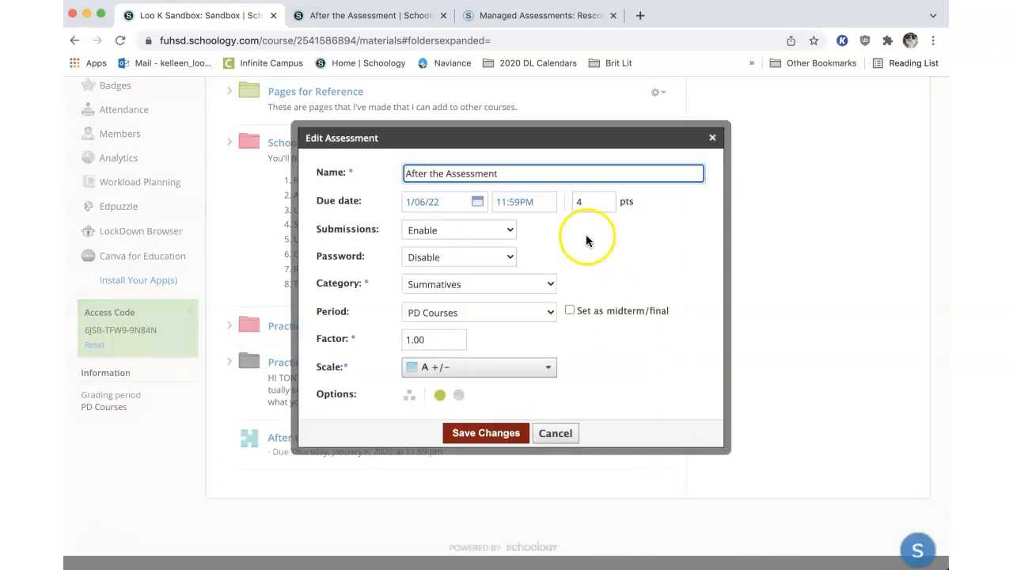
pyautogui.click(588, 204)
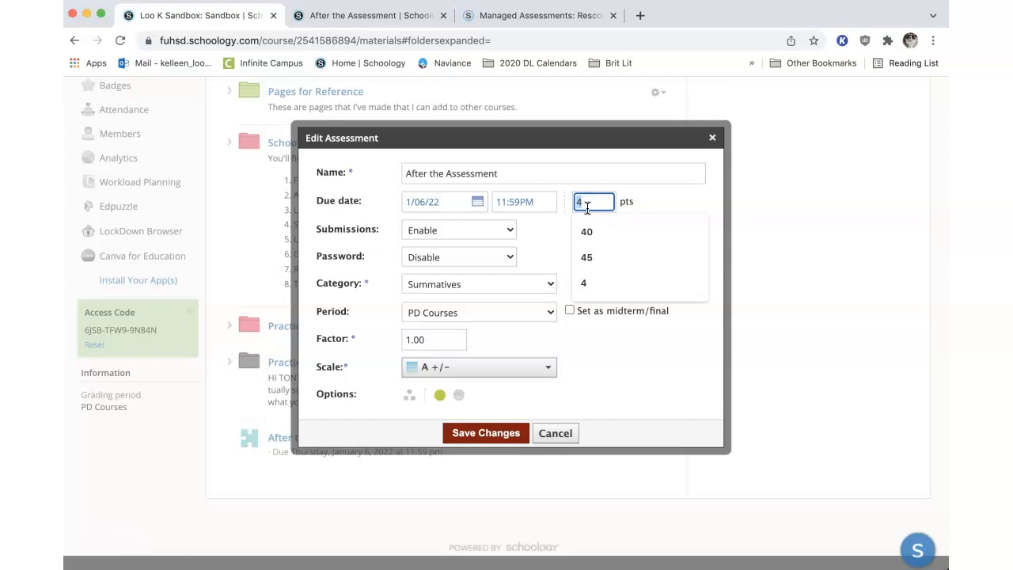
pyautogui.write('3')
pyautogui.click(546, 229)
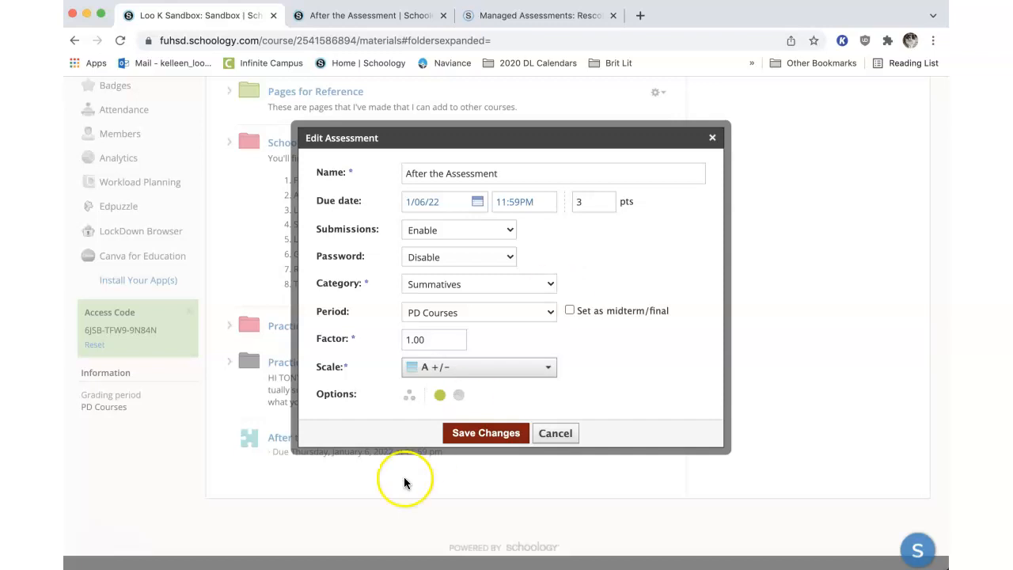
pyautogui.click(499, 433)
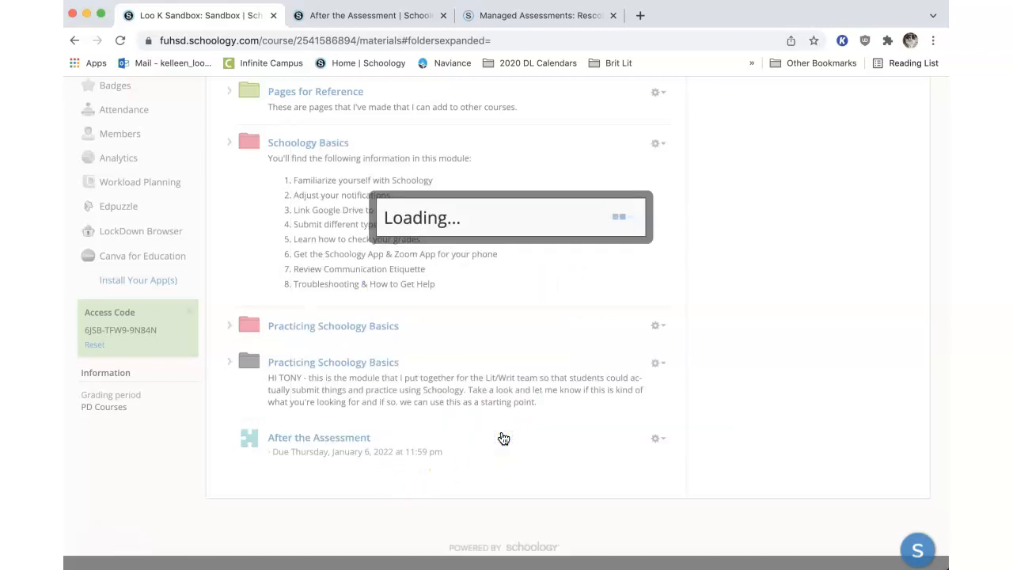
# Check the students' scores and point total for After the Assessment in the course gradebook
pyautogui.scroll(5, 236, 342)
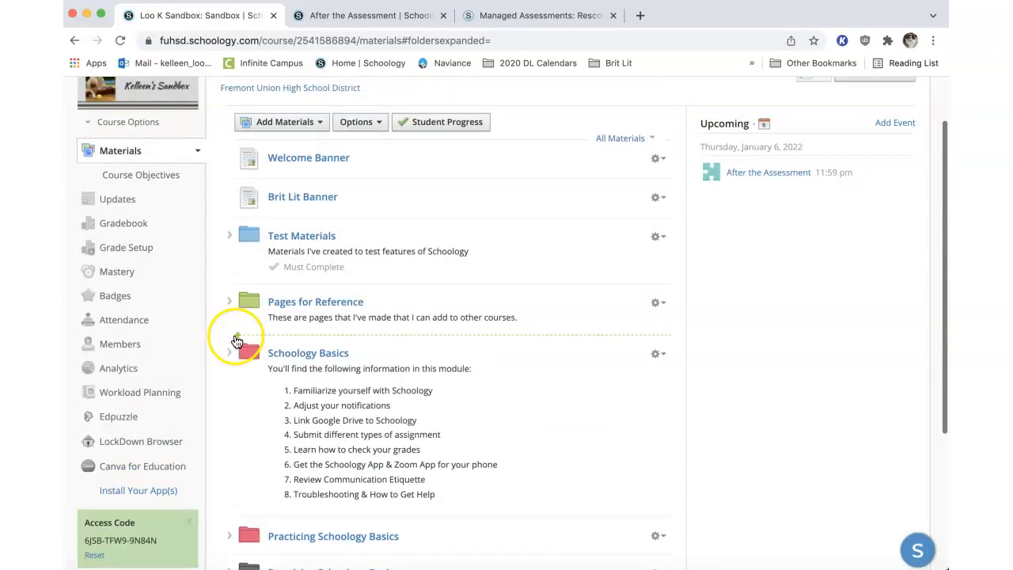
pyautogui.click(127, 225)
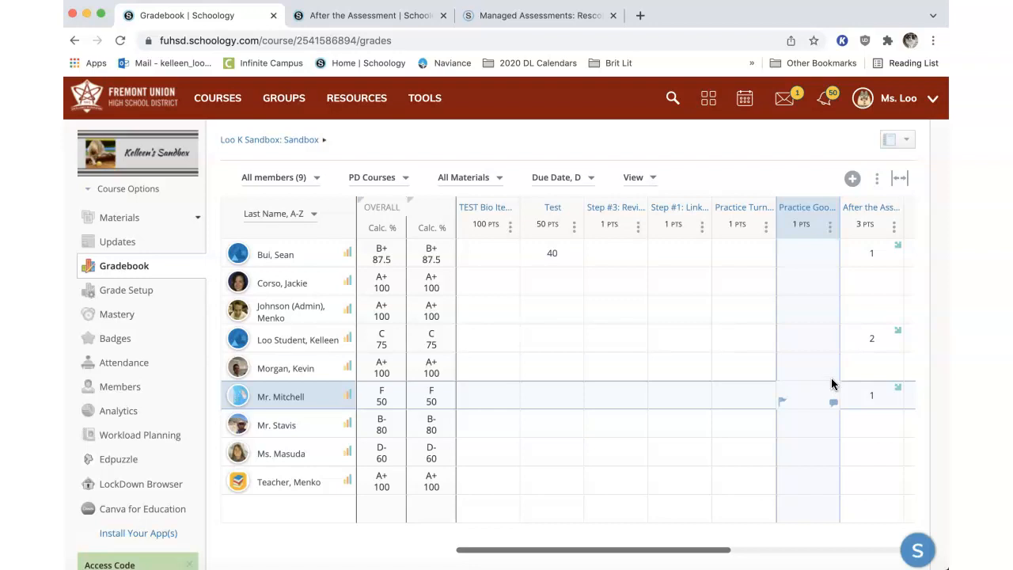
pyautogui.click(123, 269)
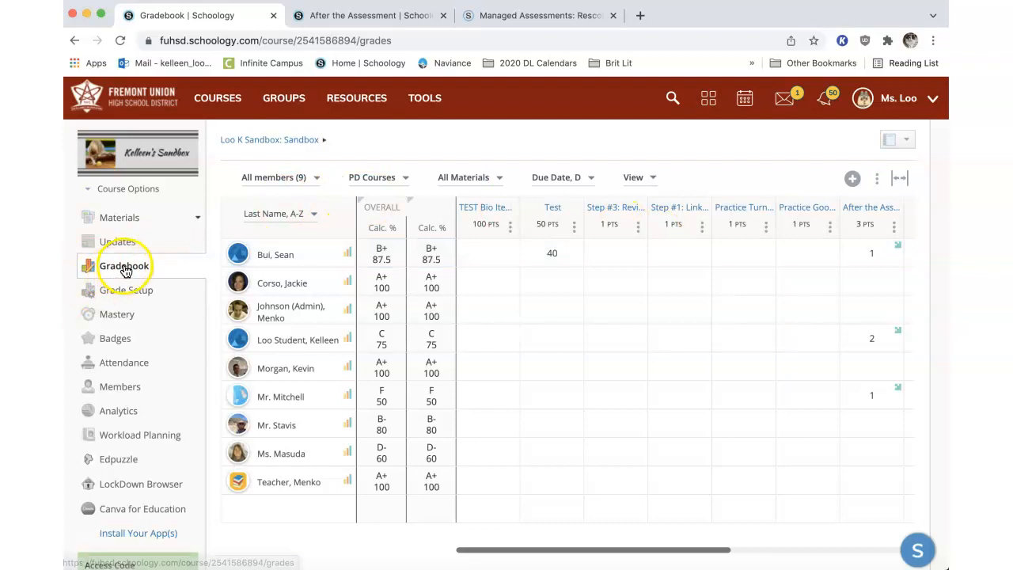
# Return to the course materials, edit the total points in the After the Assessment settings, and save the changes
pyautogui.click(134, 220)
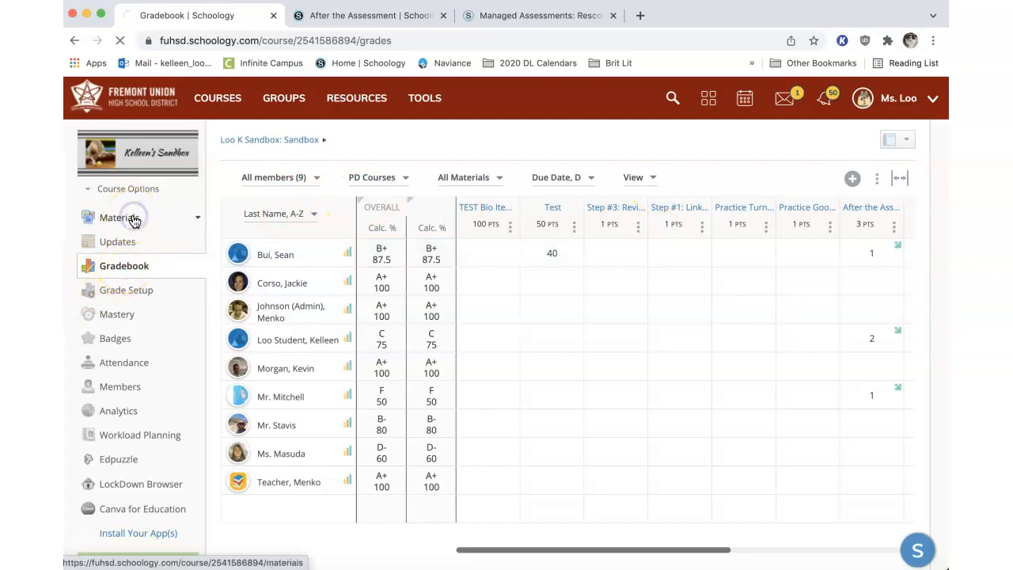
pyautogui.scroll(-5, 491, 319)
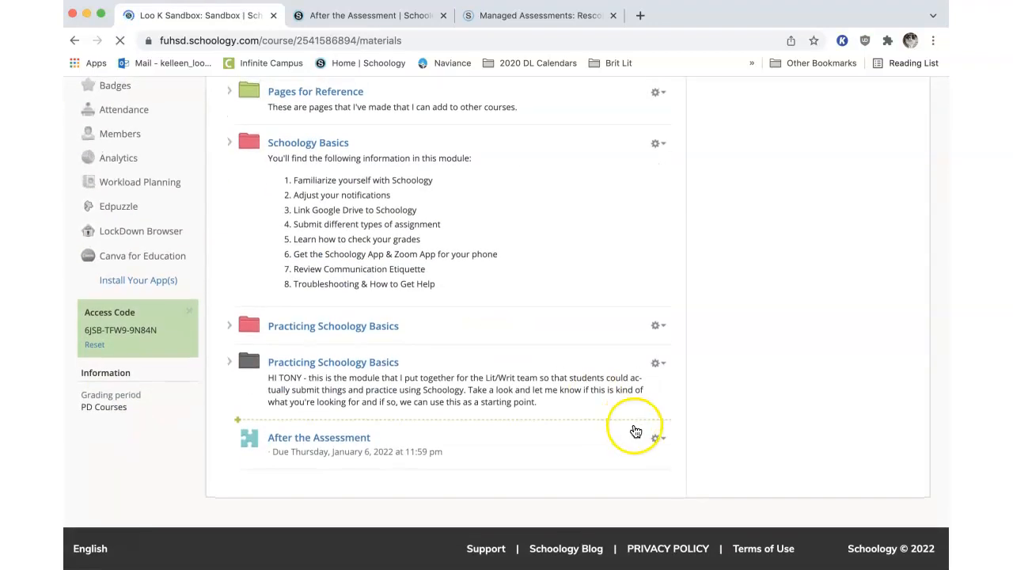
pyautogui.click(657, 436)
pyautogui.click(673, 458)
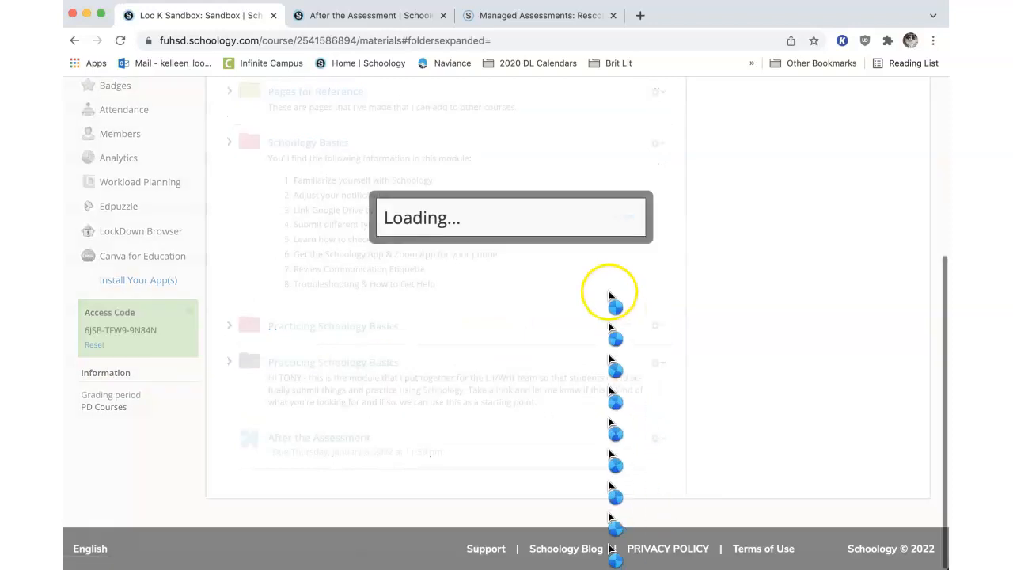
pyautogui.click(583, 201)
pyautogui.click(486, 433)
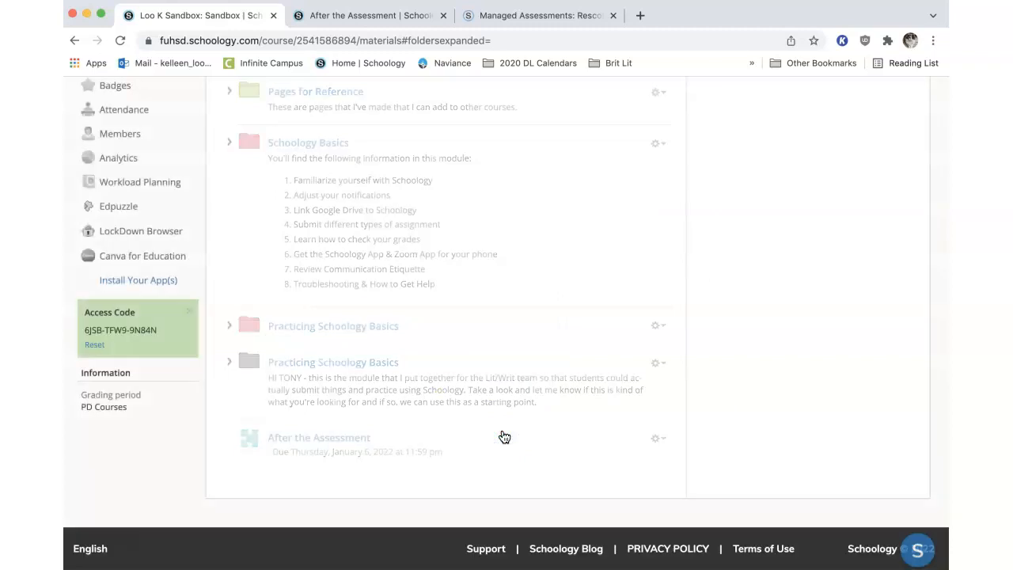
# Open the course gradebook again to examine the After the Assessment column
pyautogui.scroll(3, 157, 212)
pyautogui.click(119, 185)
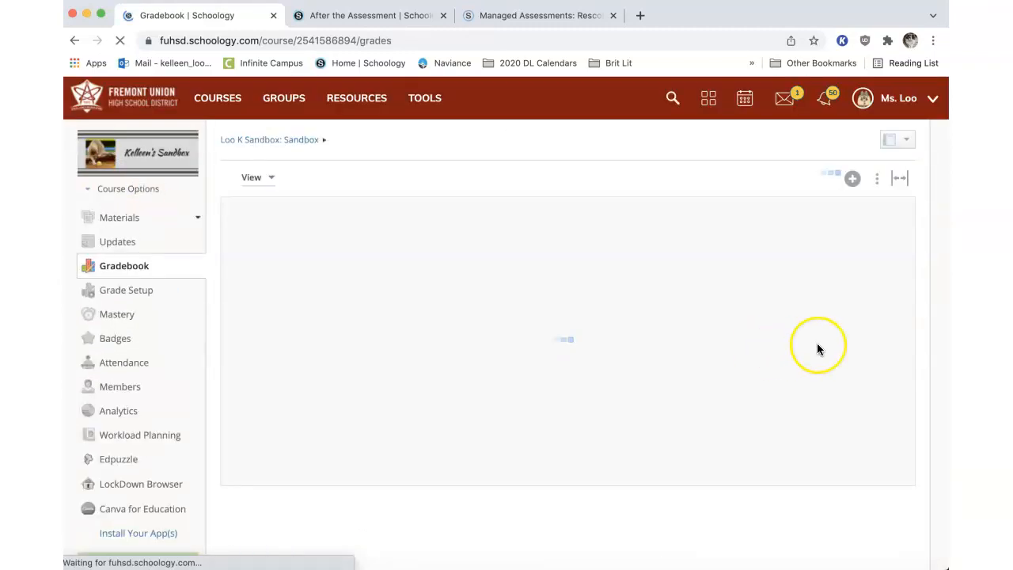